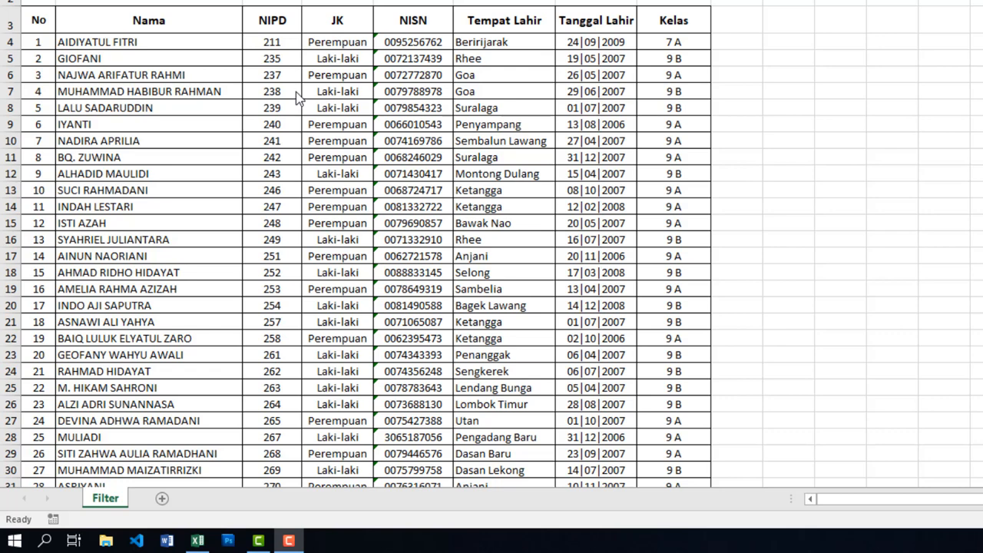
Select the JK column from header cell D3 down through all 161 student entries.
click(338, 21)
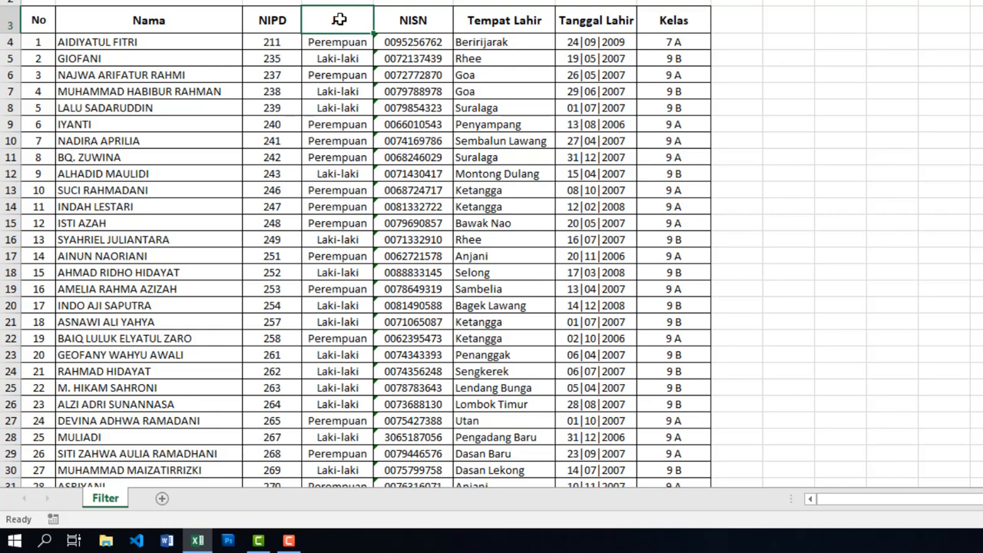
key(ctrl+shift+Down)
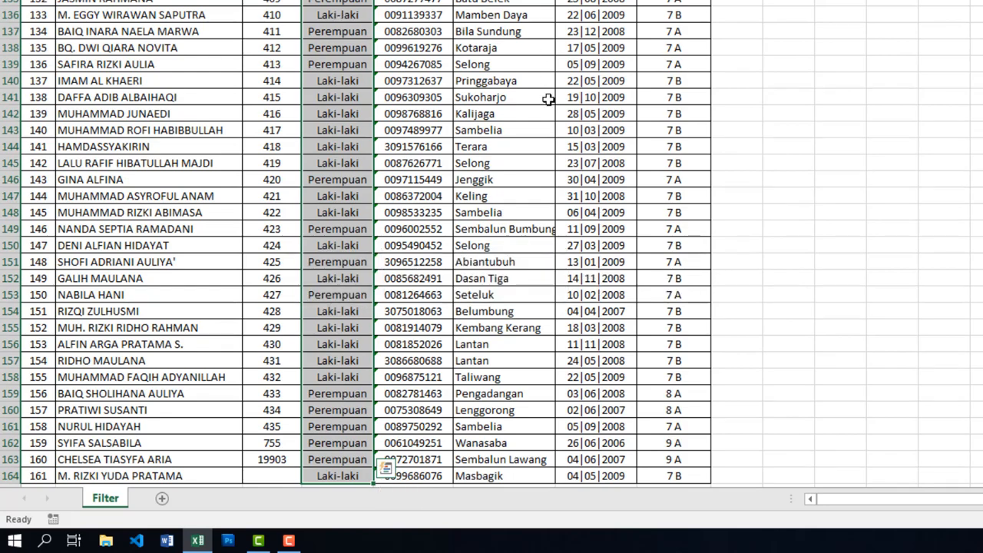
scroll(549, 99, up, 11)
scroll(548, 99, up, 15)
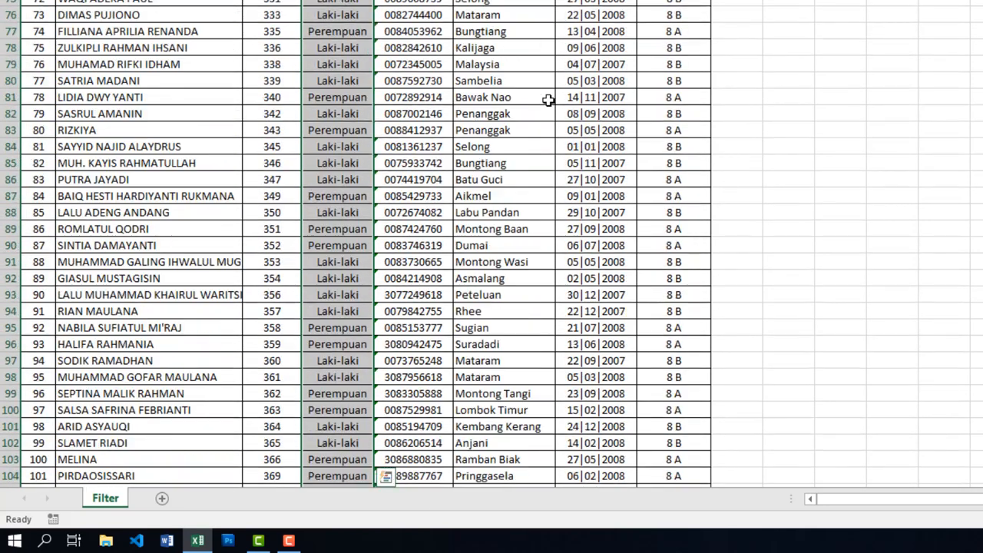
scroll(548, 101, up, 16)
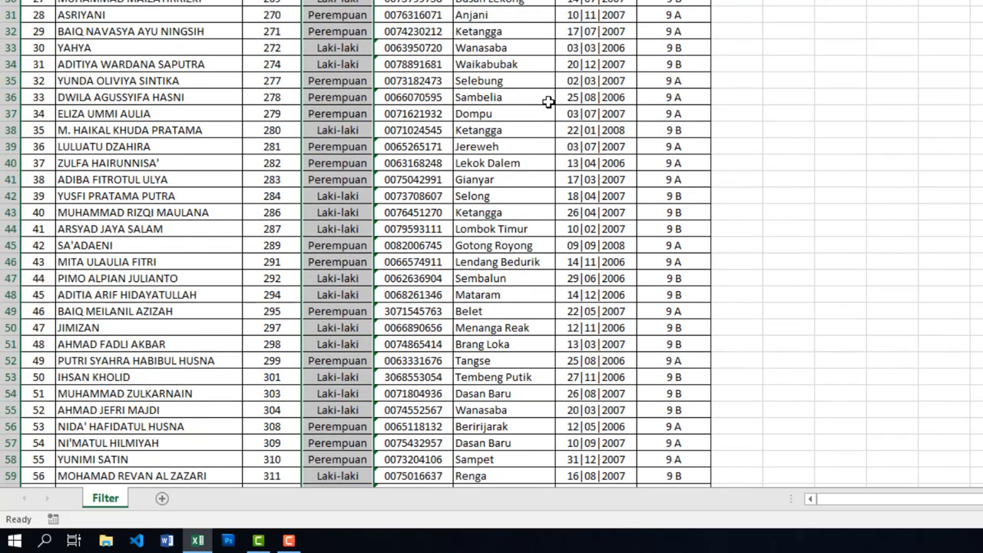
scroll(549, 102, up, 3)
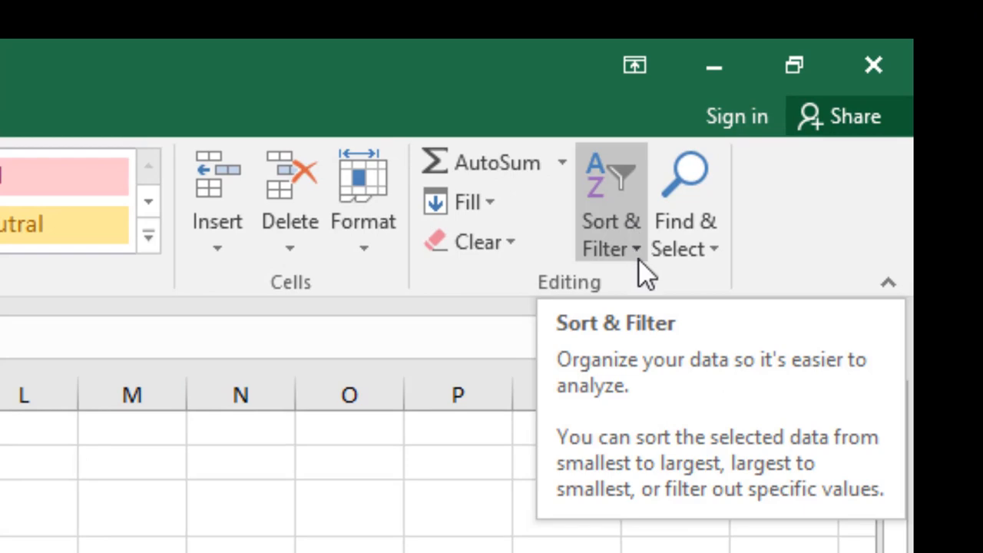
click(619, 182)
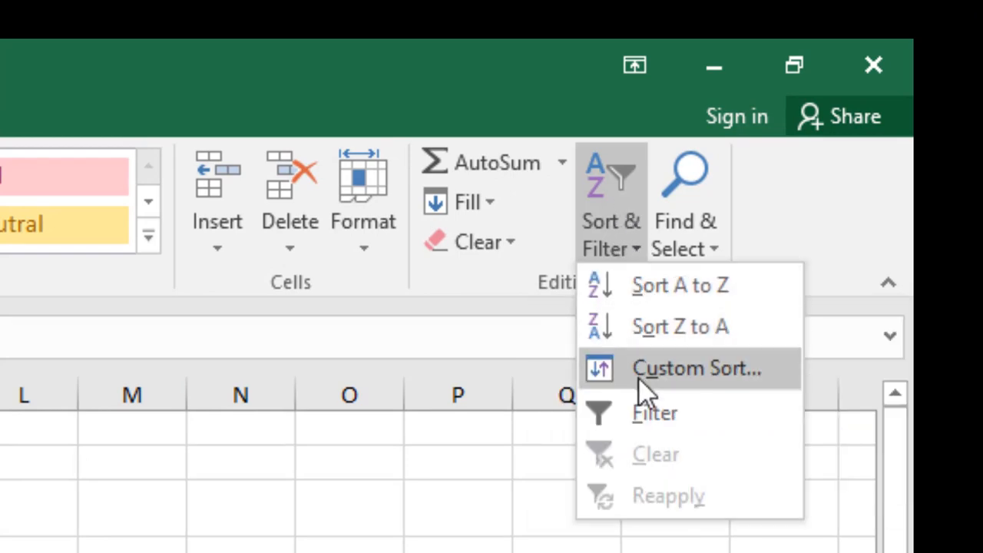
click(653, 418)
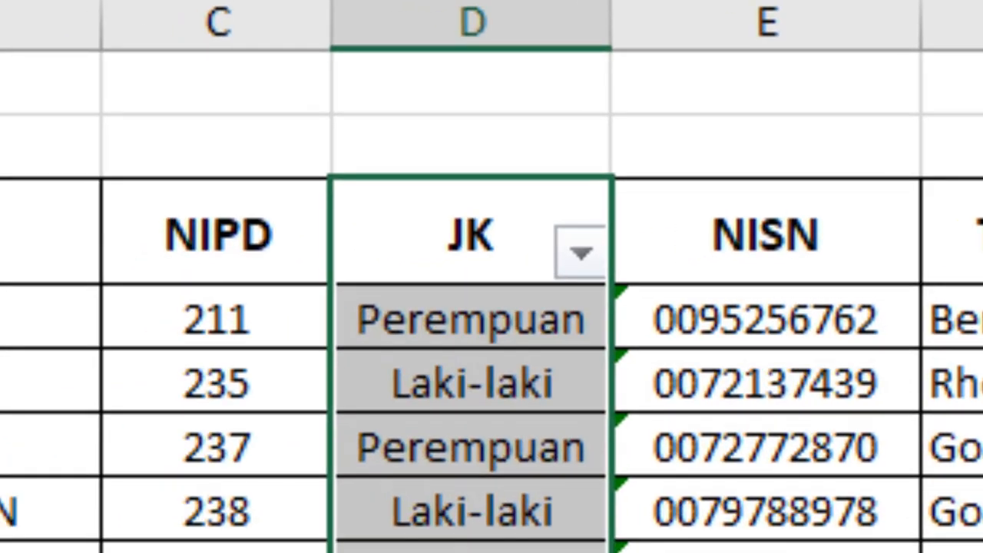
click(975, 307)
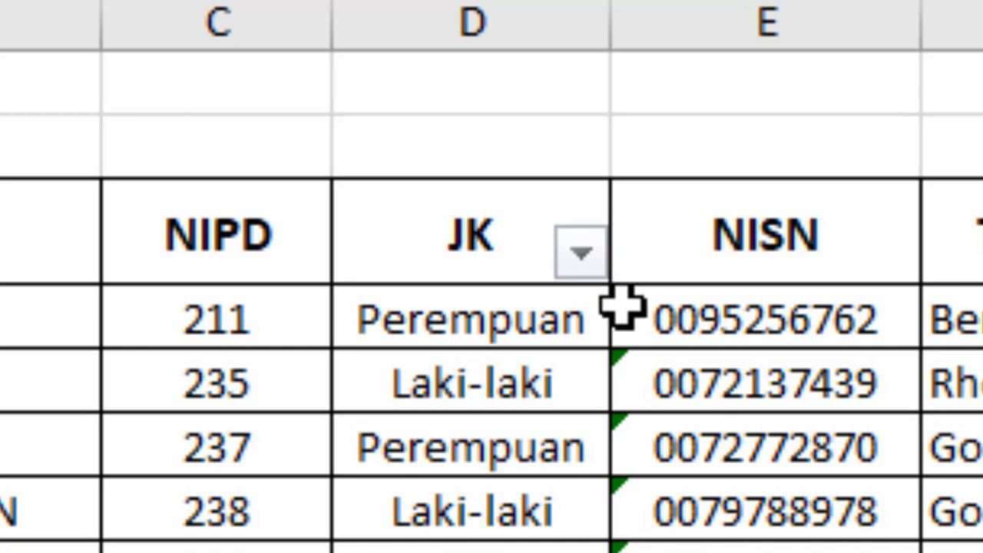
key(ctrl+z)
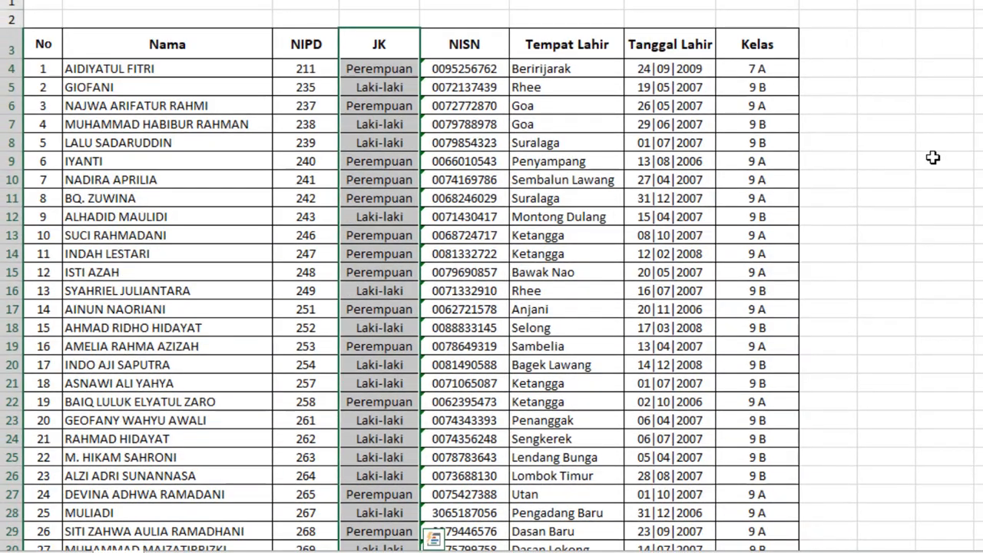
click(934, 158)
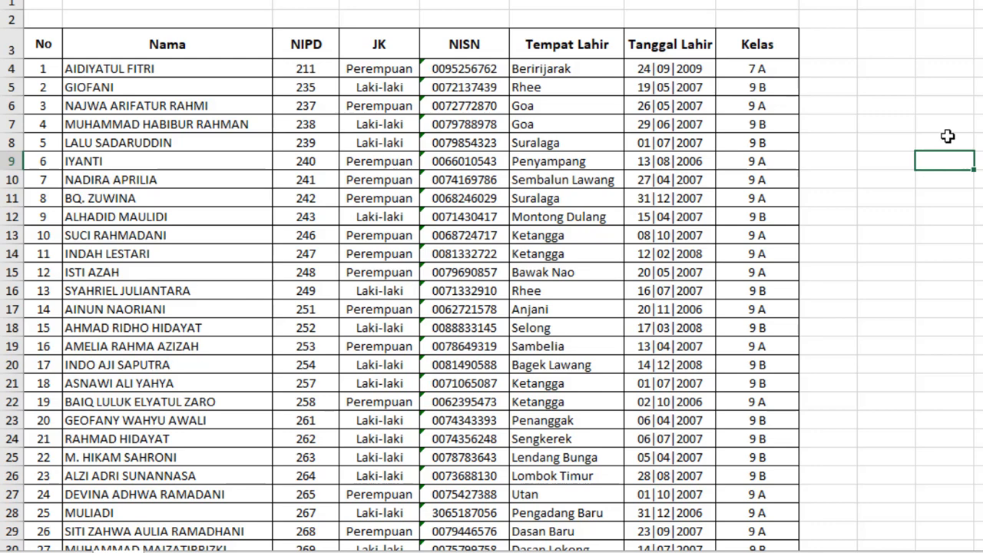
Turn on Filter from the JK header so headers No through Kelas get filter arrows.
click(392, 44)
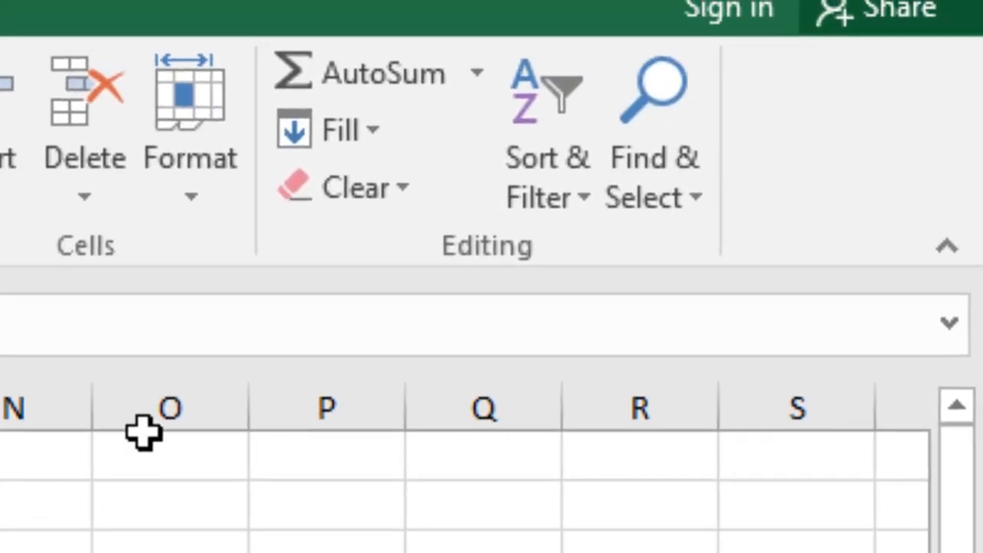
click(548, 115)
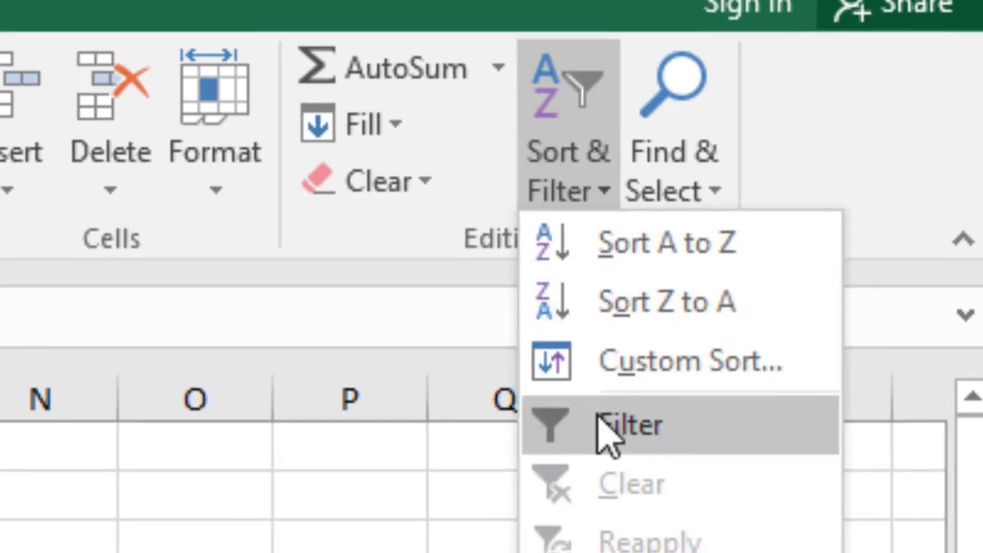
click(585, 436)
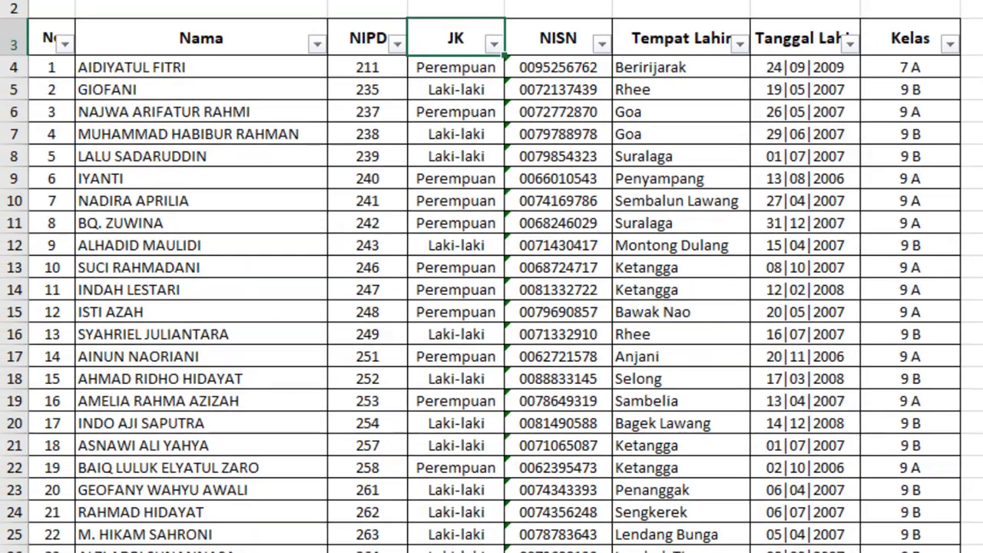
click(982, 89)
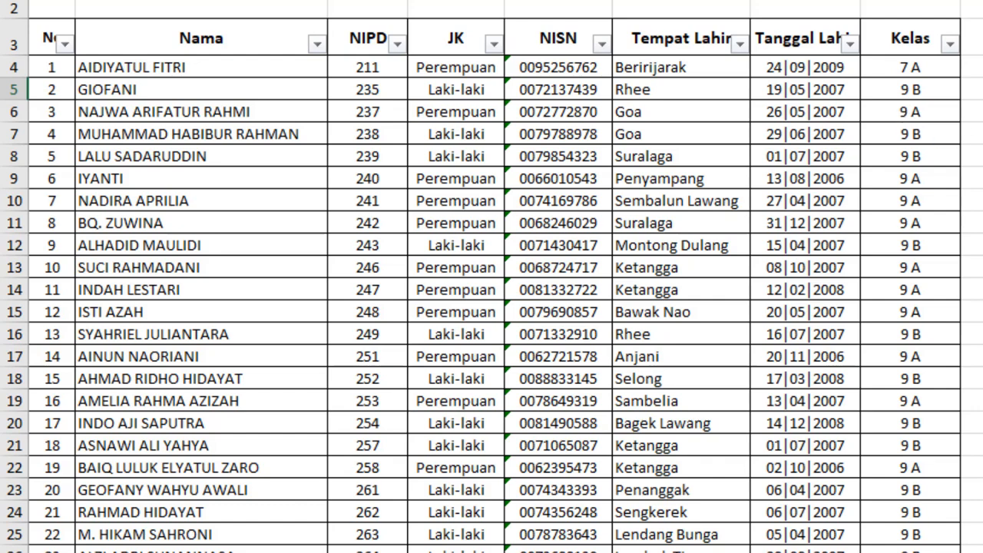
Set the JK filter to keep only Perempuan, leaving Laki-laki unticked.
click(494, 47)
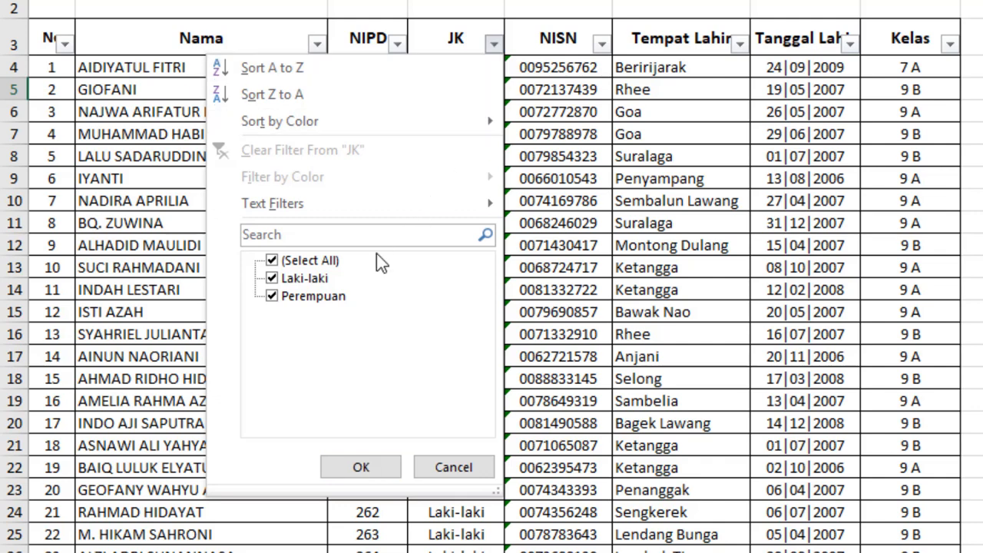
click(320, 261)
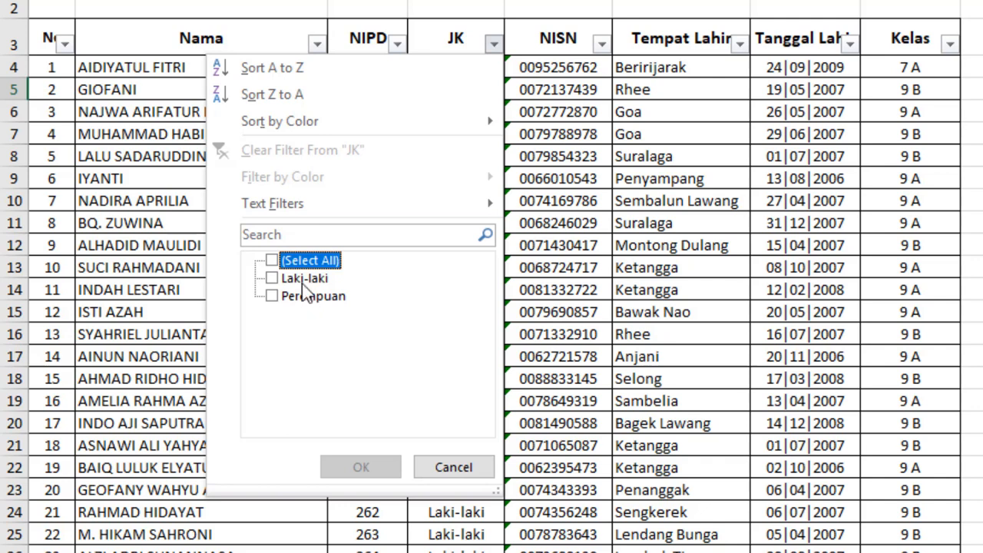
click(322, 267)
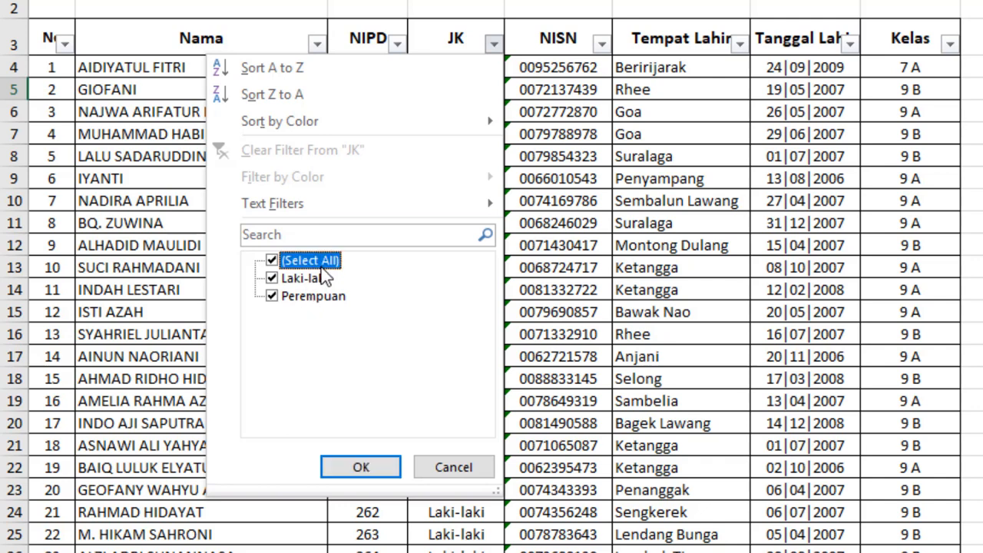
click(322, 264)
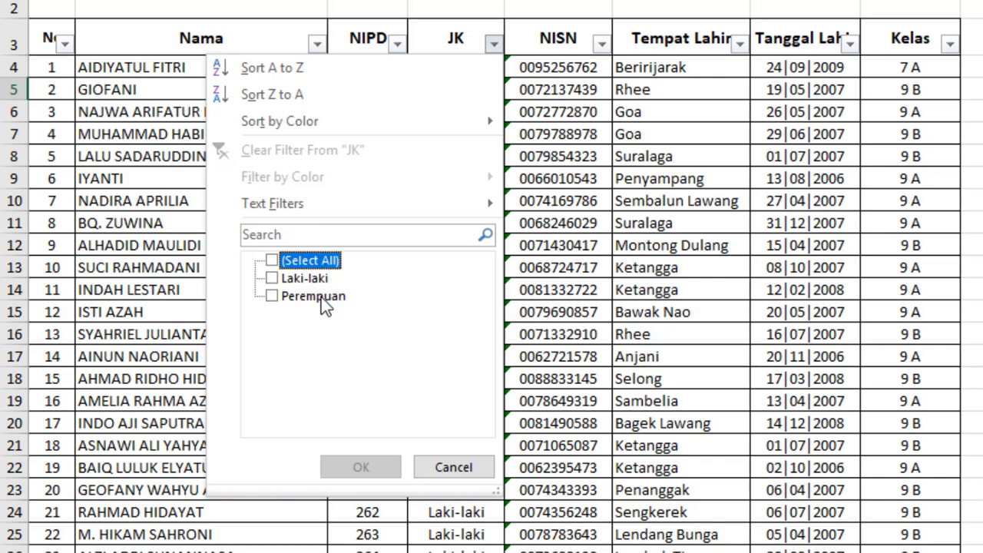
click(314, 284)
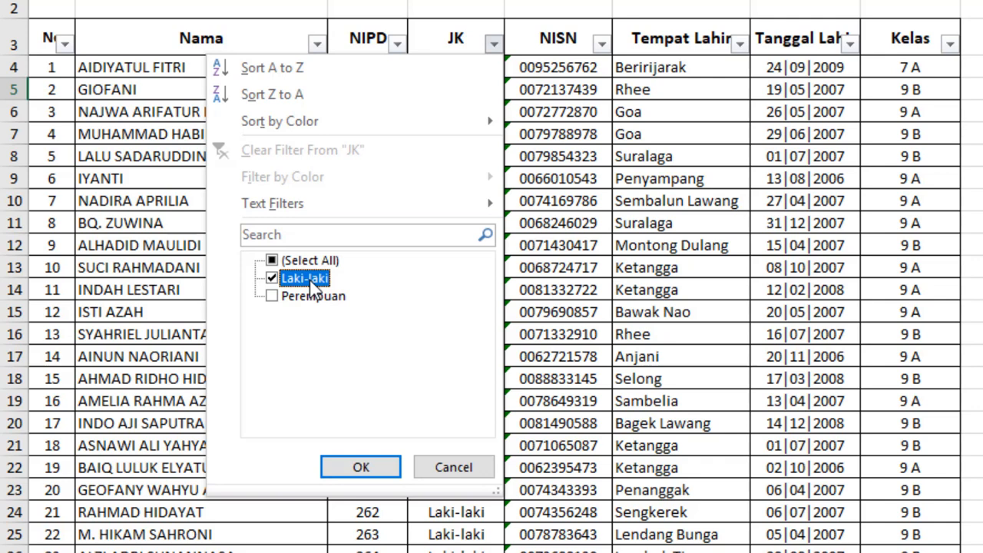
click(311, 280)
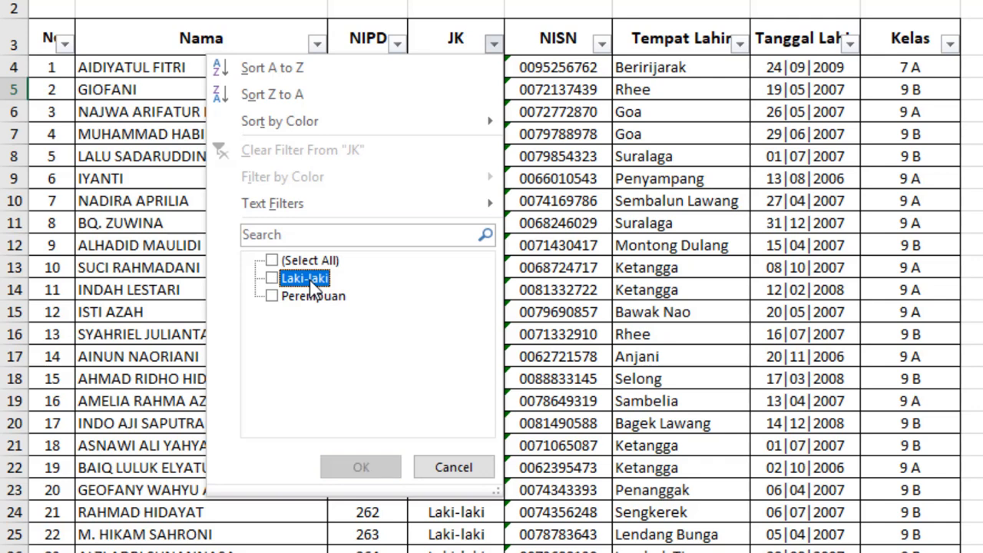
click(320, 301)
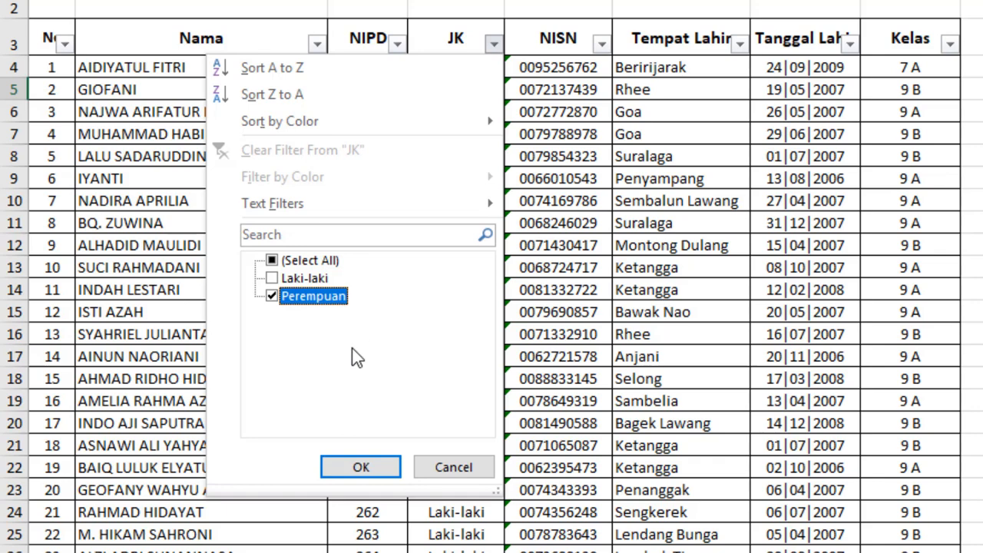
click(361, 468)
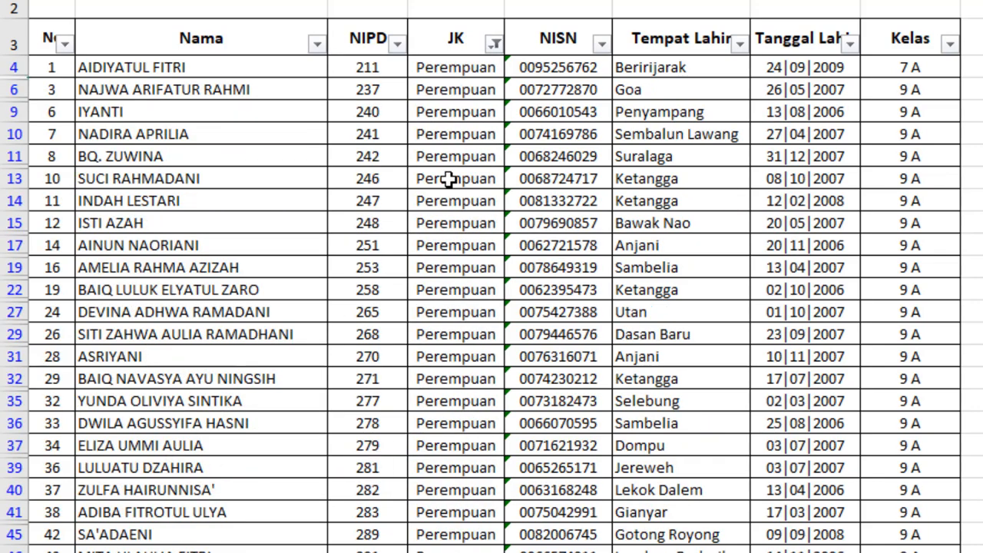
scroll(457, 139, down, 2)
scroll(457, 139, down, 12)
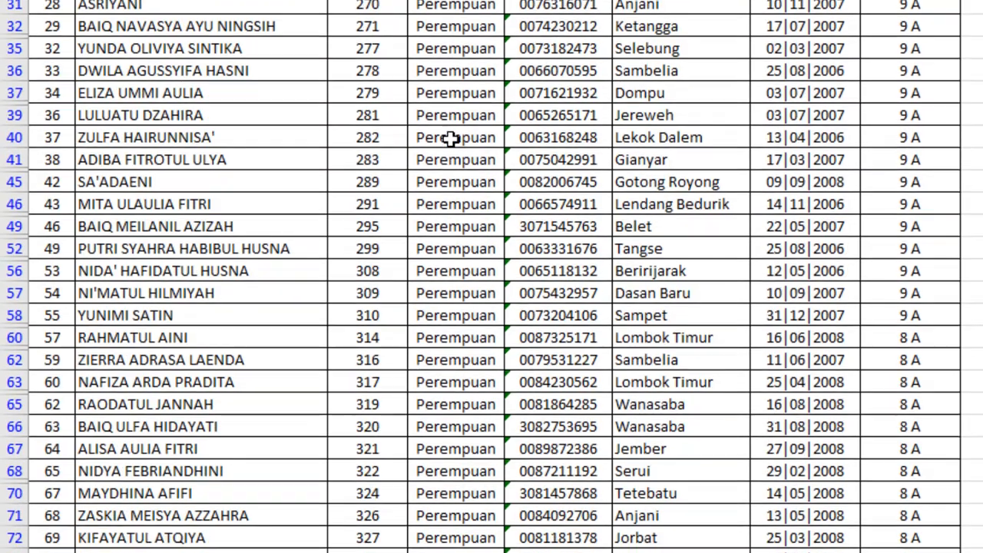
scroll(450, 144, down, 7)
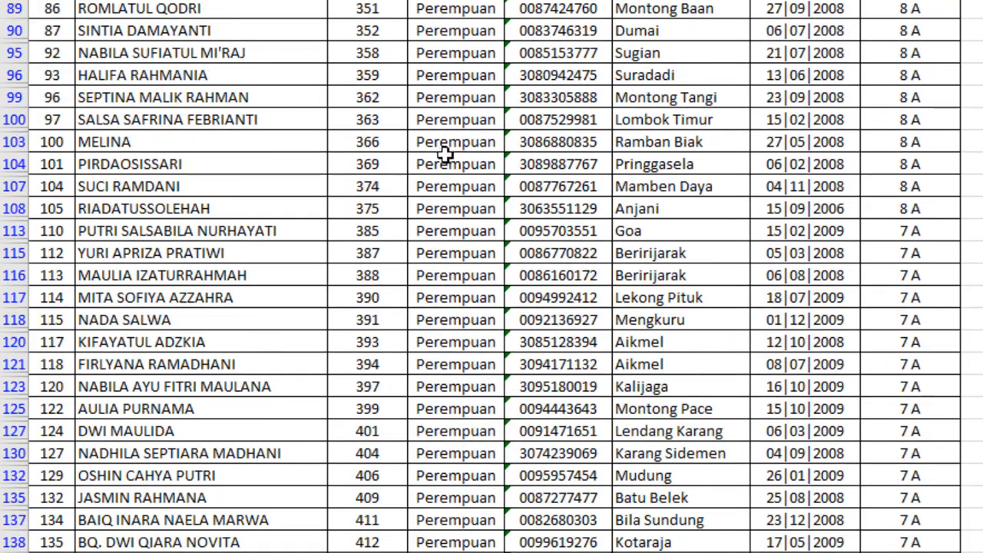
scroll(438, 164, up, 20)
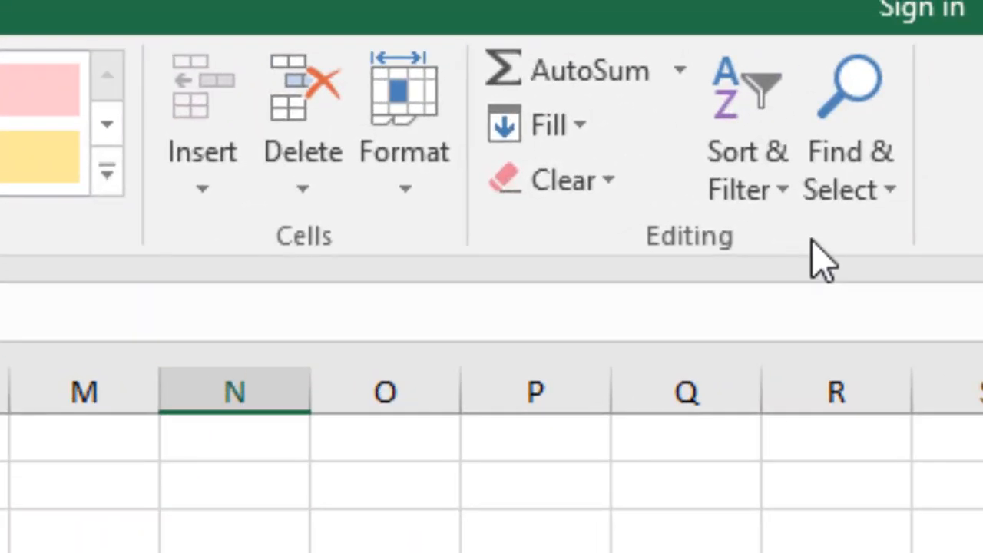
click(783, 190)
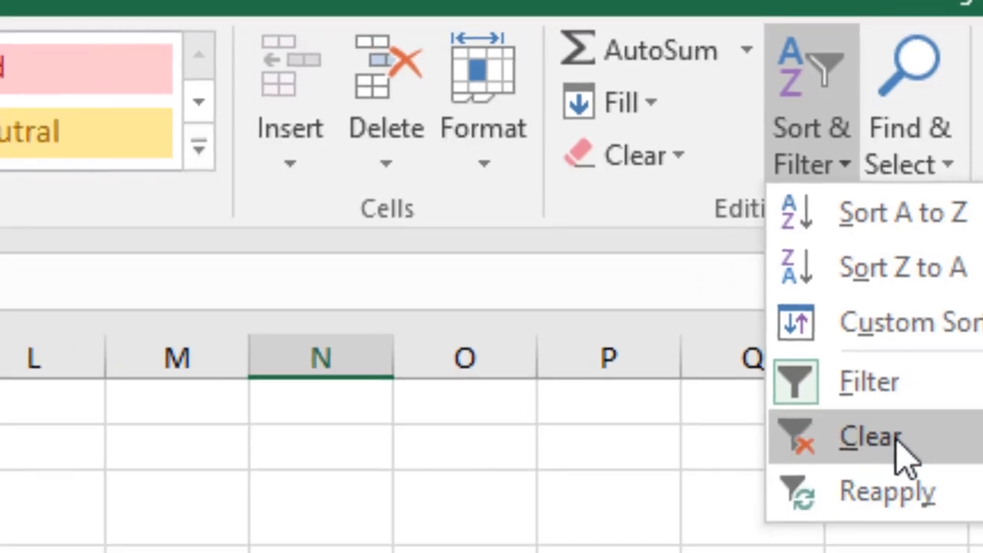
click(838, 476)
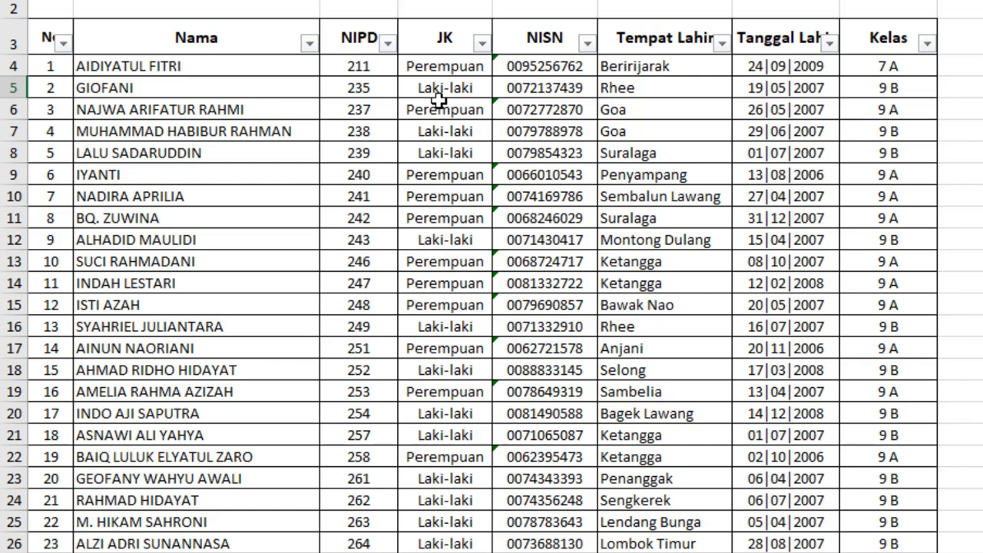
click(481, 43)
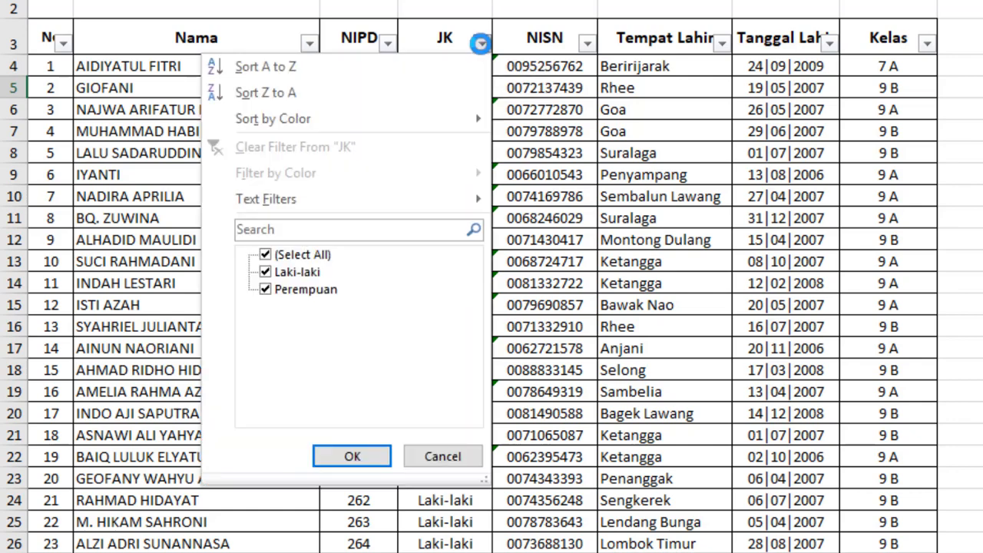
click(312, 258)
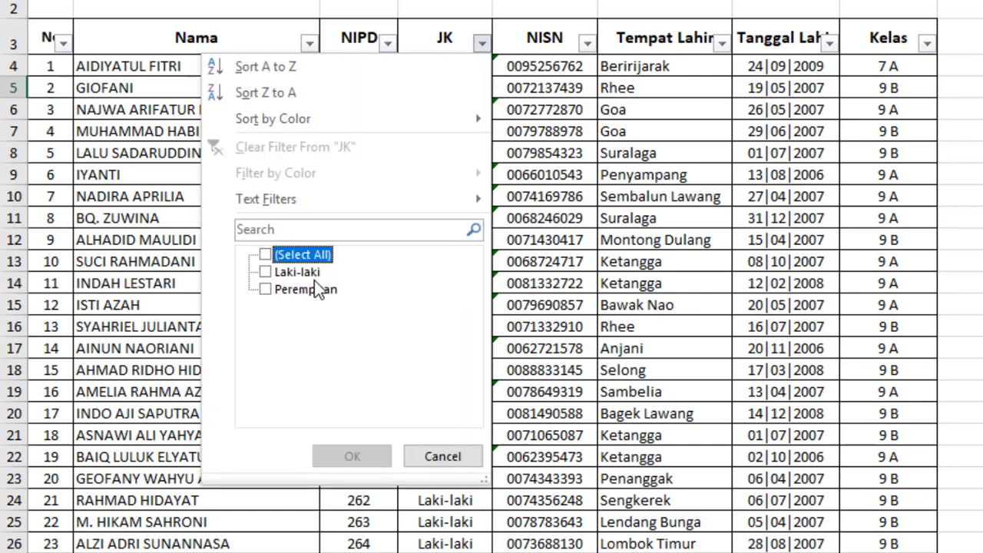
click(315, 289)
click(361, 458)
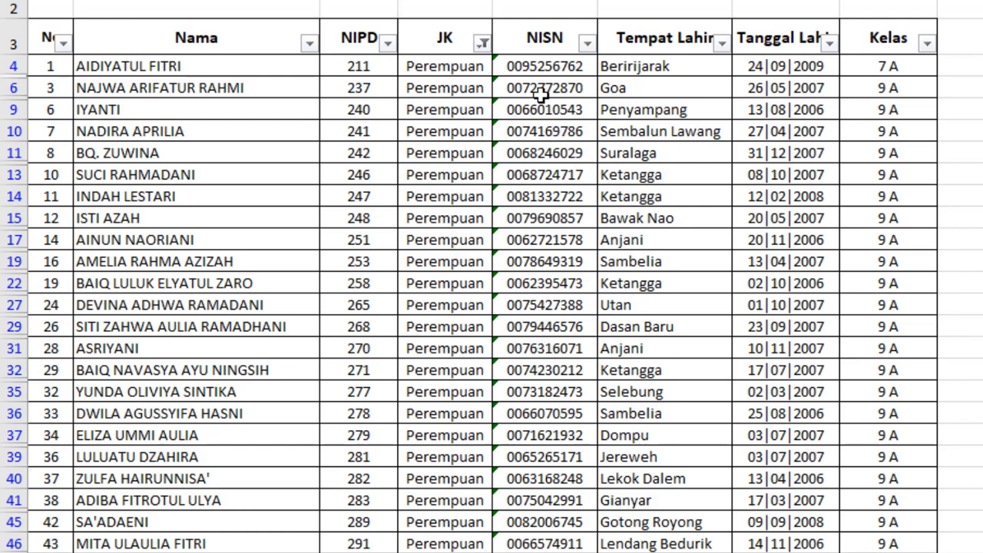
click(482, 43)
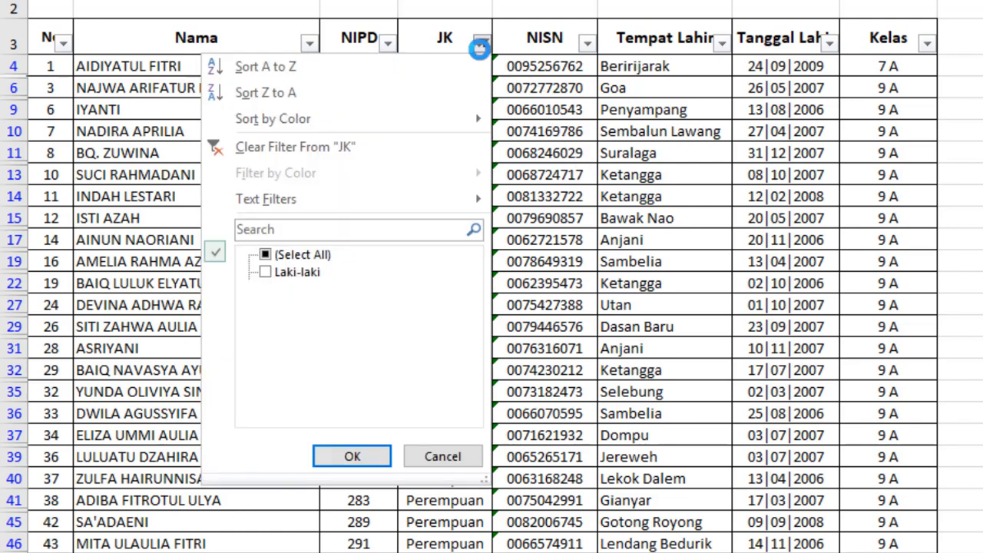
click(328, 258)
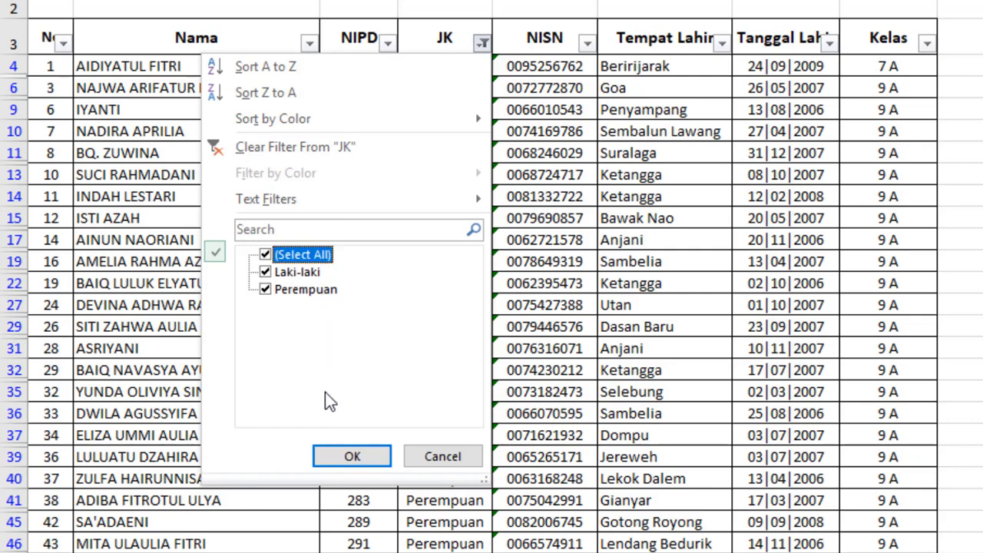
click(350, 458)
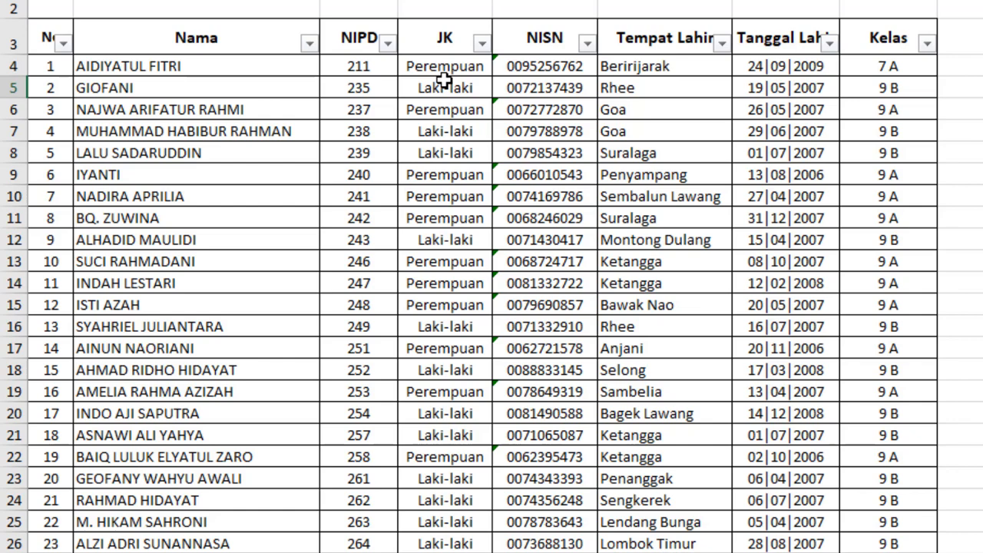
click(438, 171)
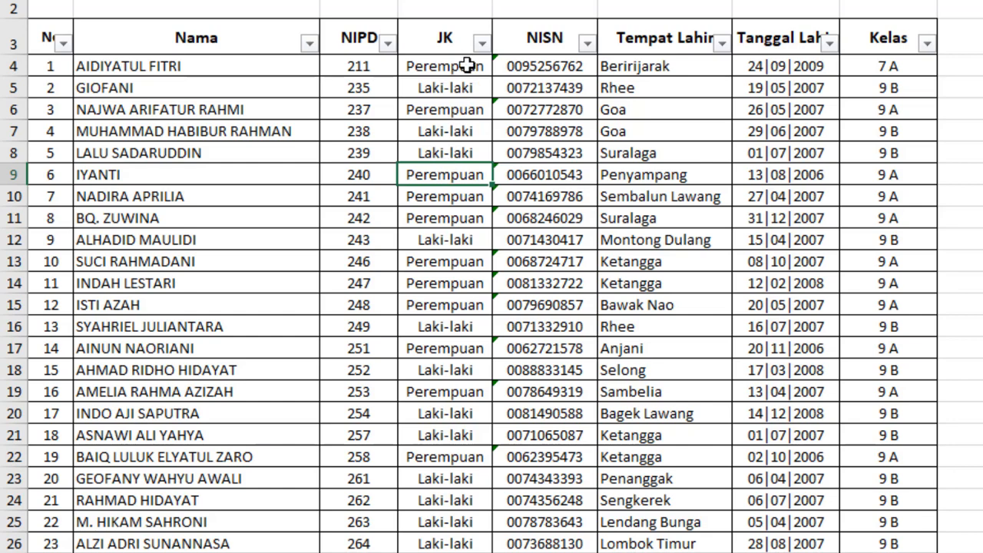
Filter JK to Perempuan only, then clear all class values in the Kelas filter list.
click(482, 43)
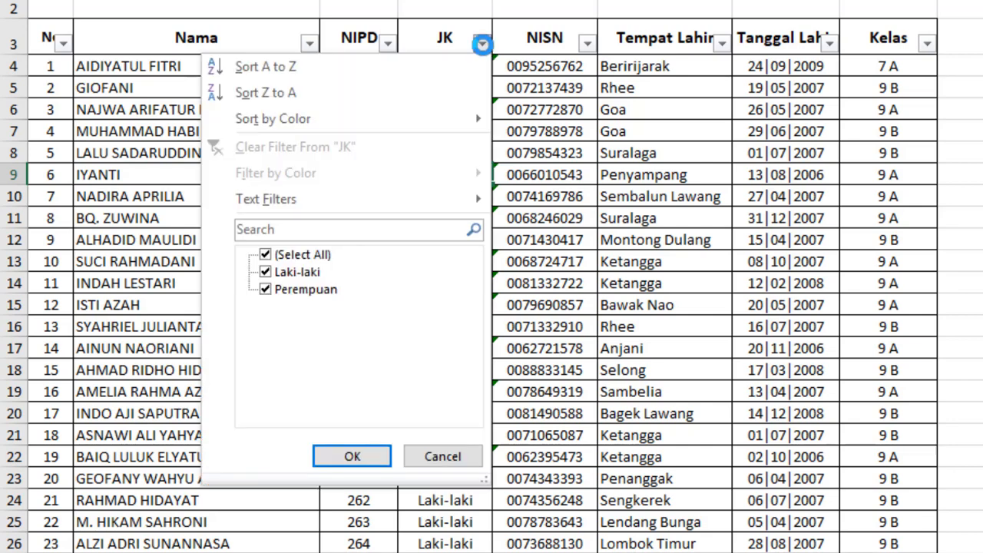
click(301, 254)
click(311, 289)
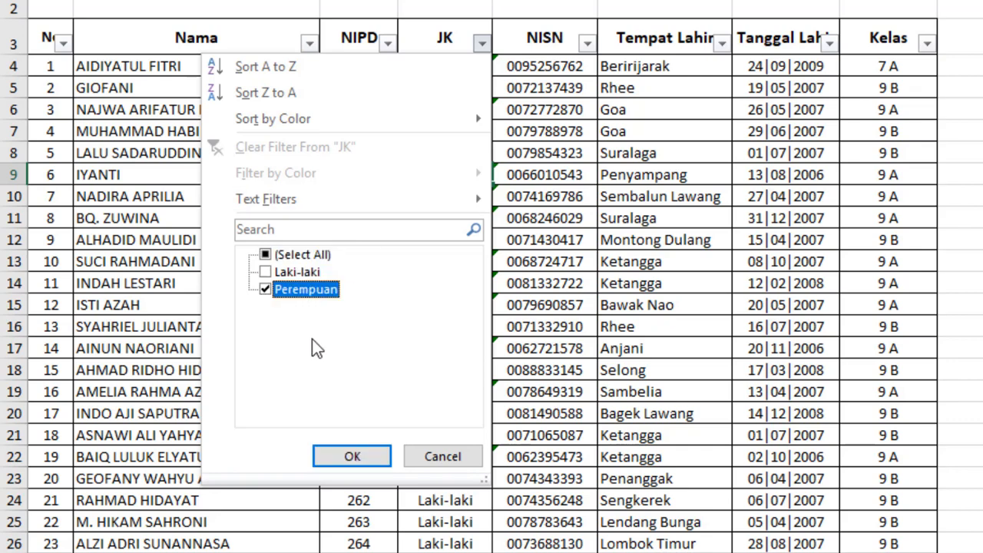
click(349, 455)
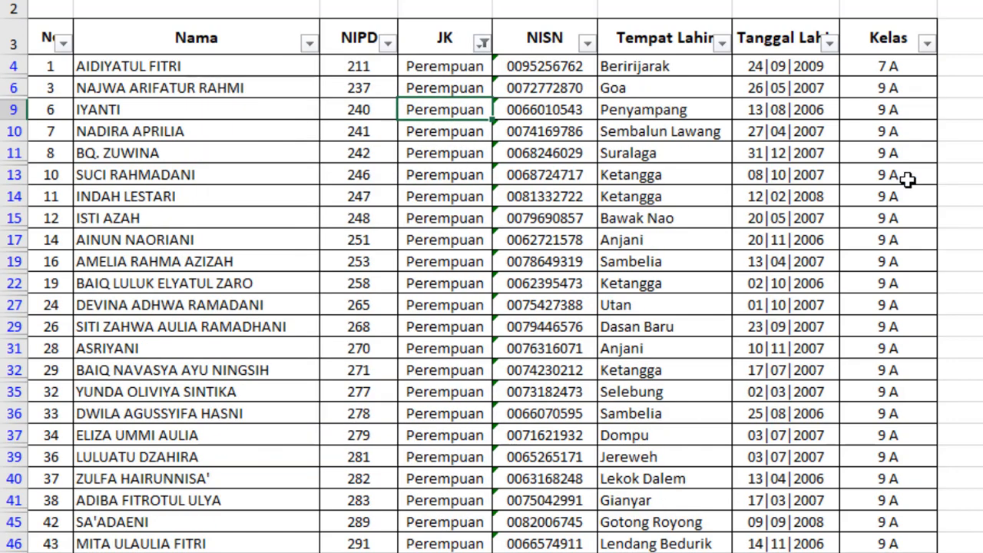
click(928, 43)
click(748, 263)
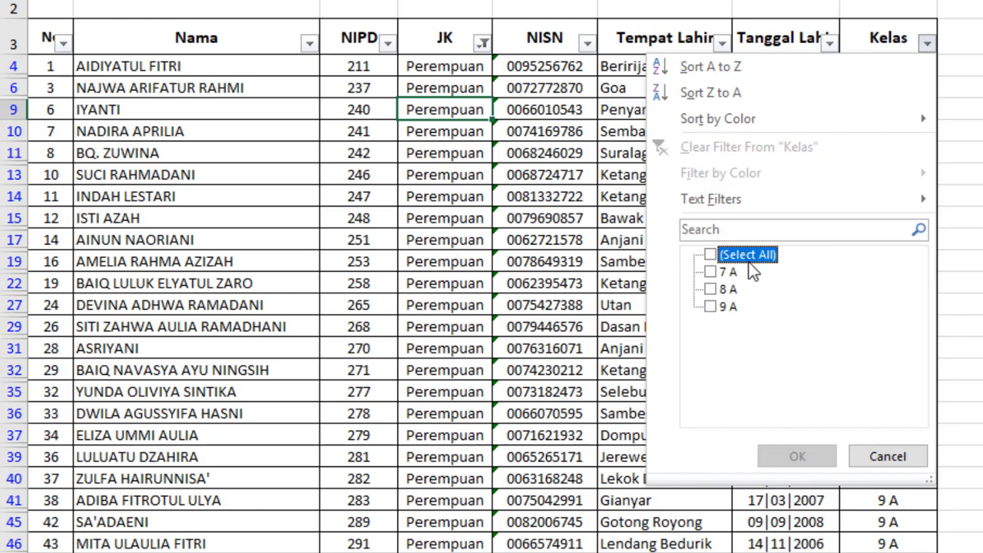
Tick 7 A in the Kelas filter but cancel, keeping Perempuan rows from 7 A, 8 A and 9 A.
click(713, 272)
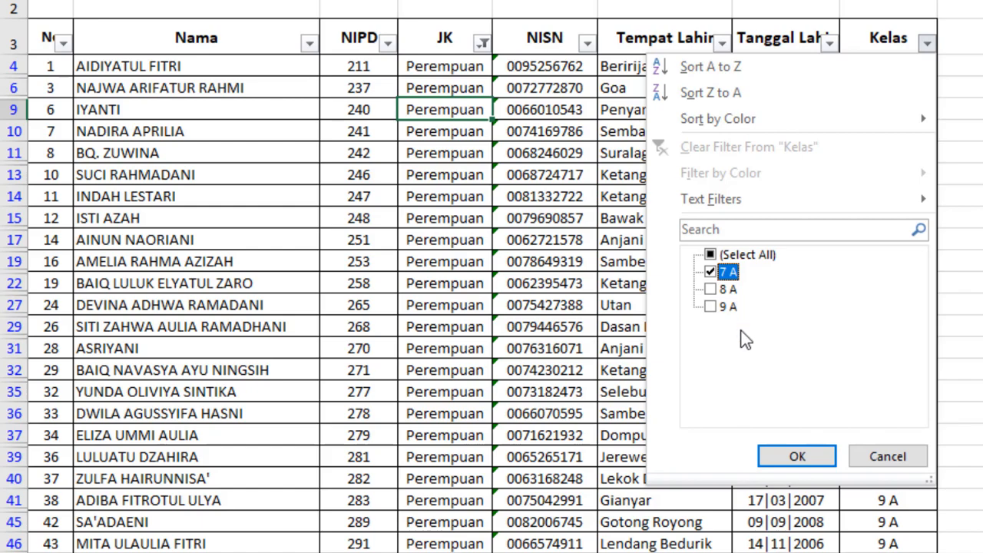
click(898, 456)
scroll(491, 288, down, 17)
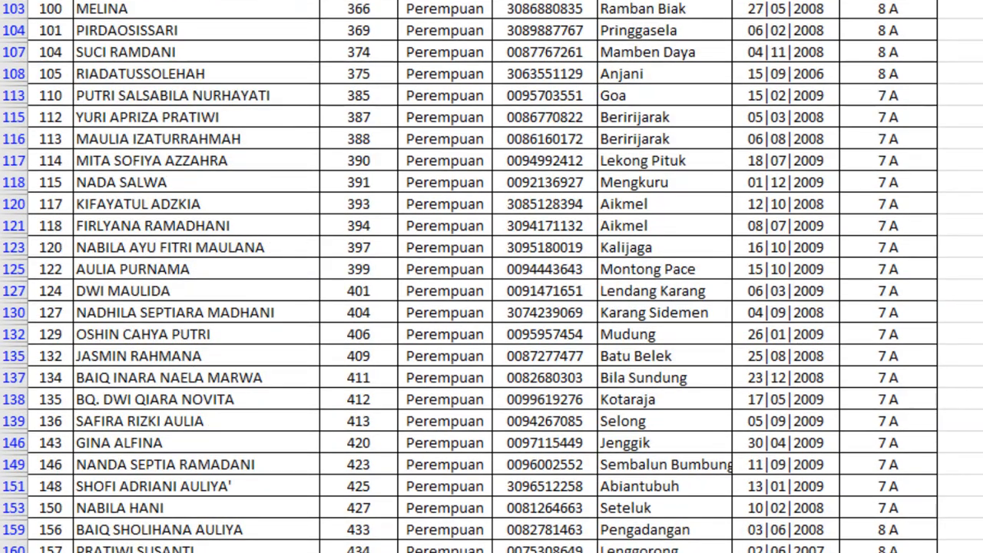
scroll(492, 288, up, 20)
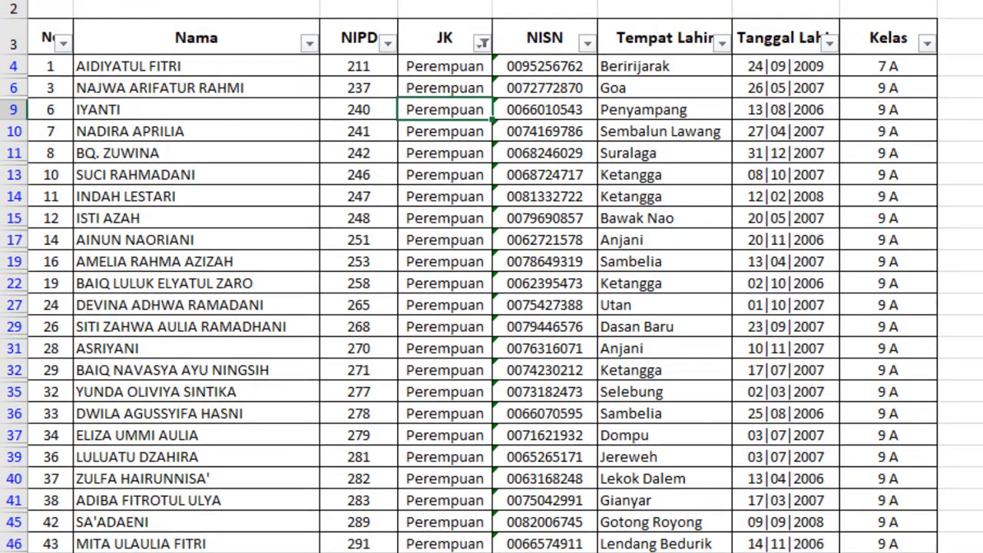
Filter the Kelas column to 7 A only, leaving 22 Perempuan students listed.
click(928, 45)
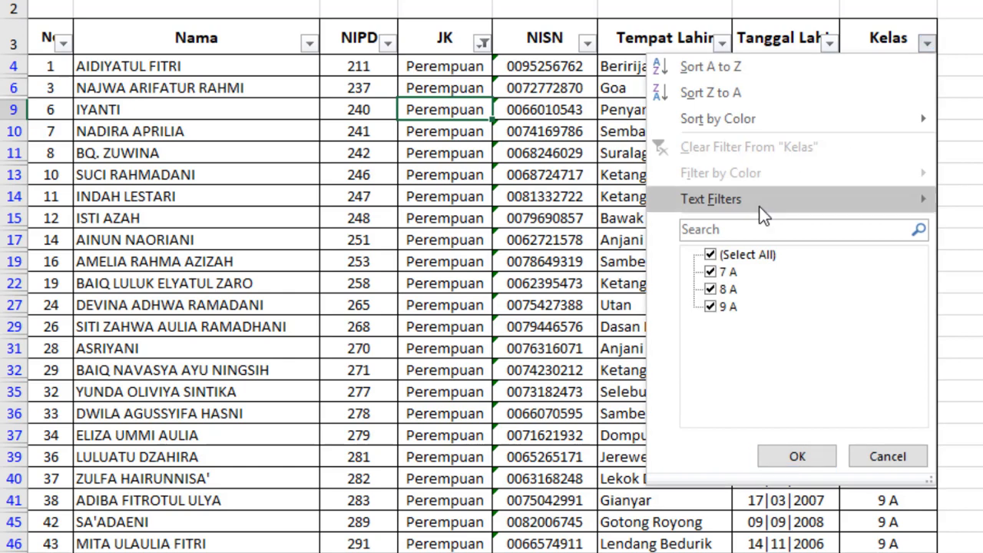
click(752, 255)
click(730, 273)
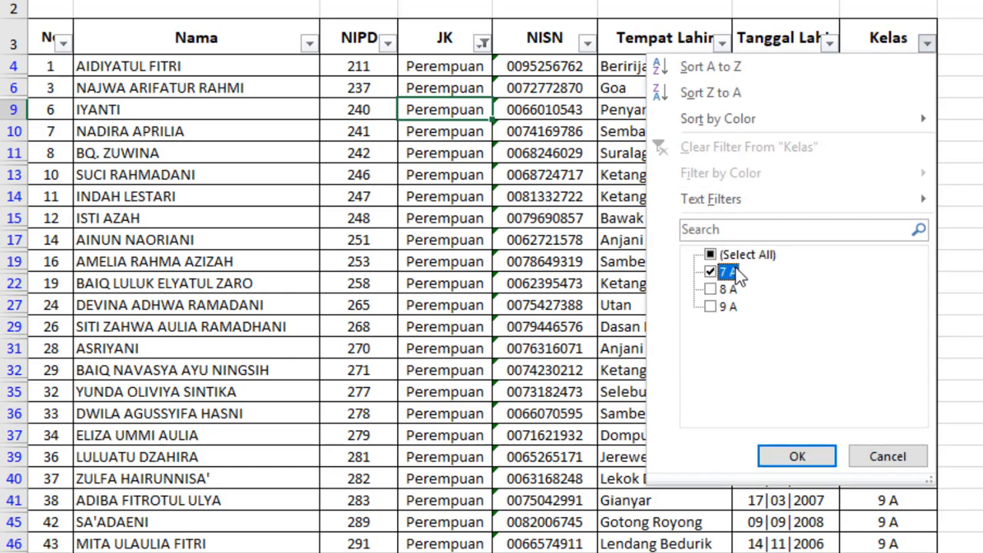
click(799, 458)
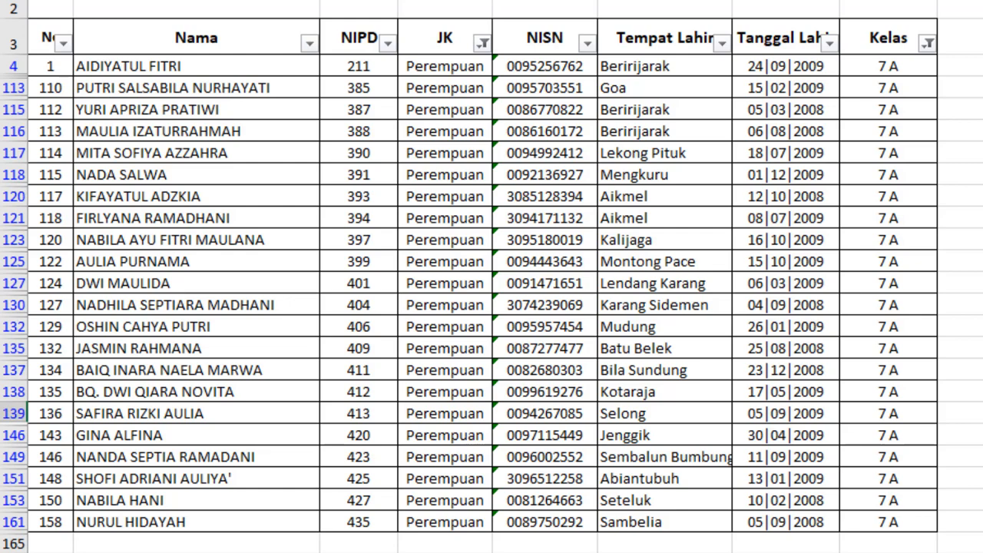
Clear the JK and Kelas filters with Alt+A, C and scroll through the full student list.
key(alt+a)
key(c)
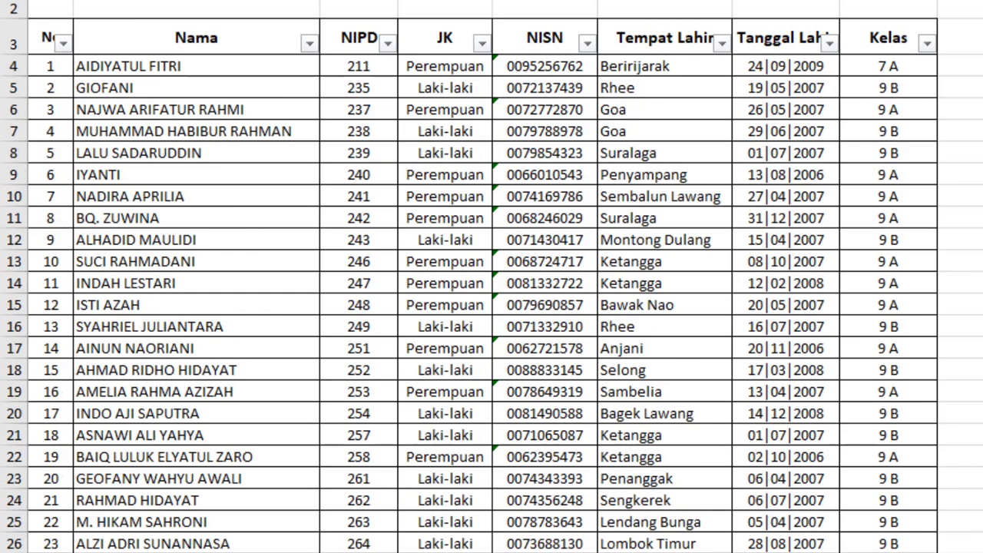
click(977, 88)
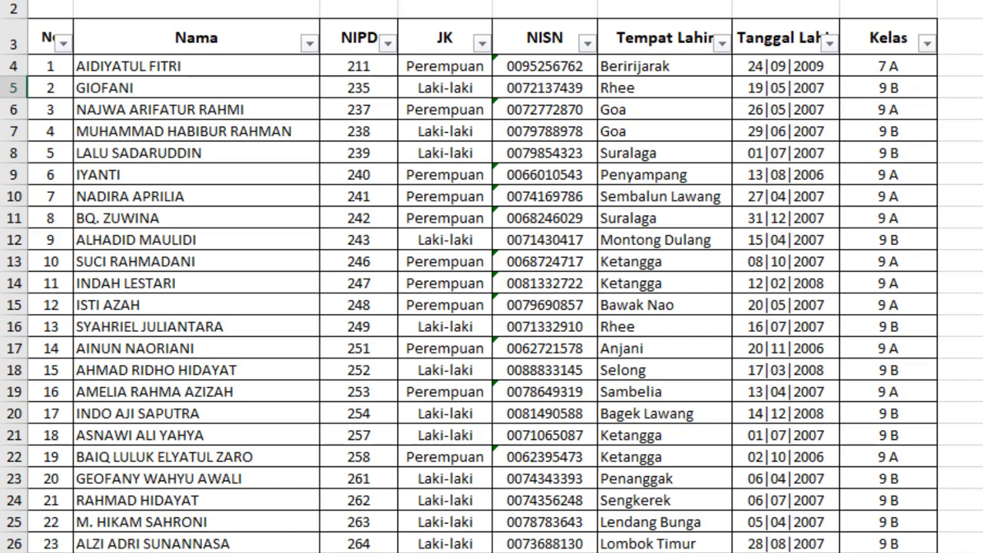
scroll(492, 288, down, 2)
scroll(257, 146, down, 3)
scroll(258, 146, up, 5)
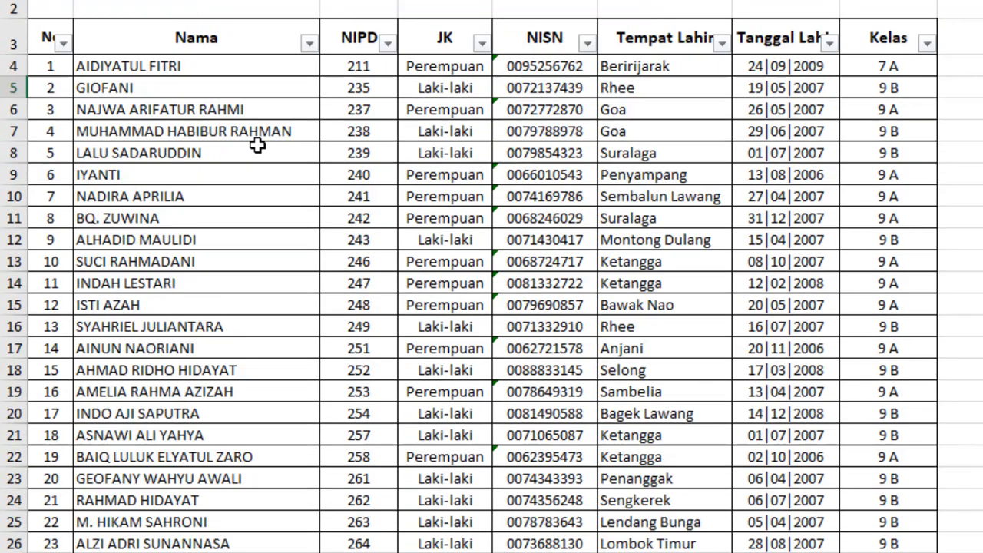
scroll(257, 146, down, 18)
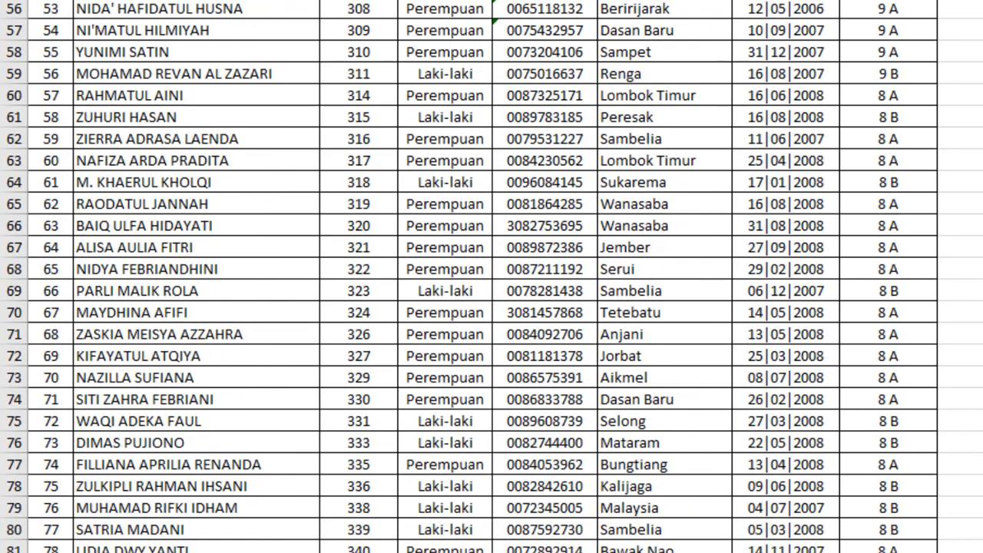
scroll(492, 276, down, 20)
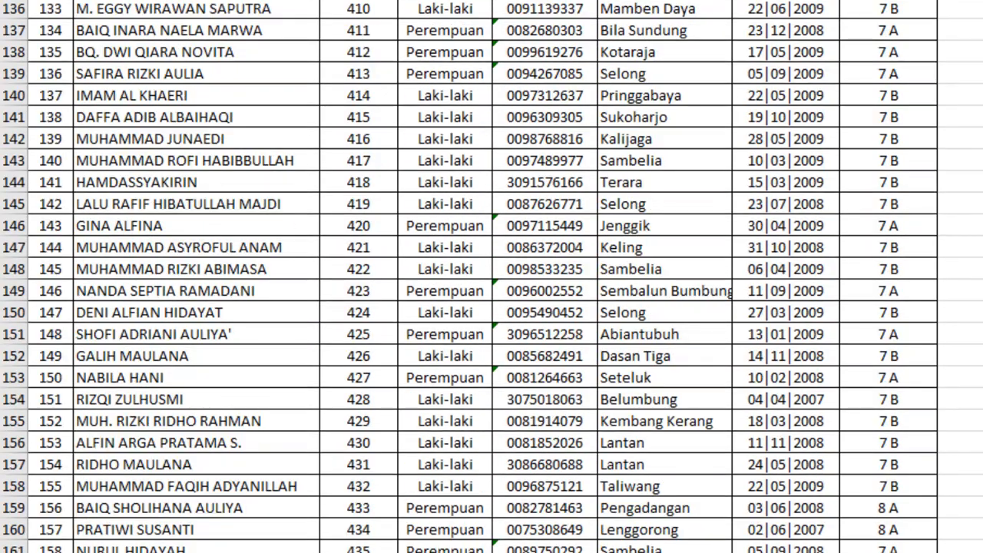
scroll(492, 276, down, 1)
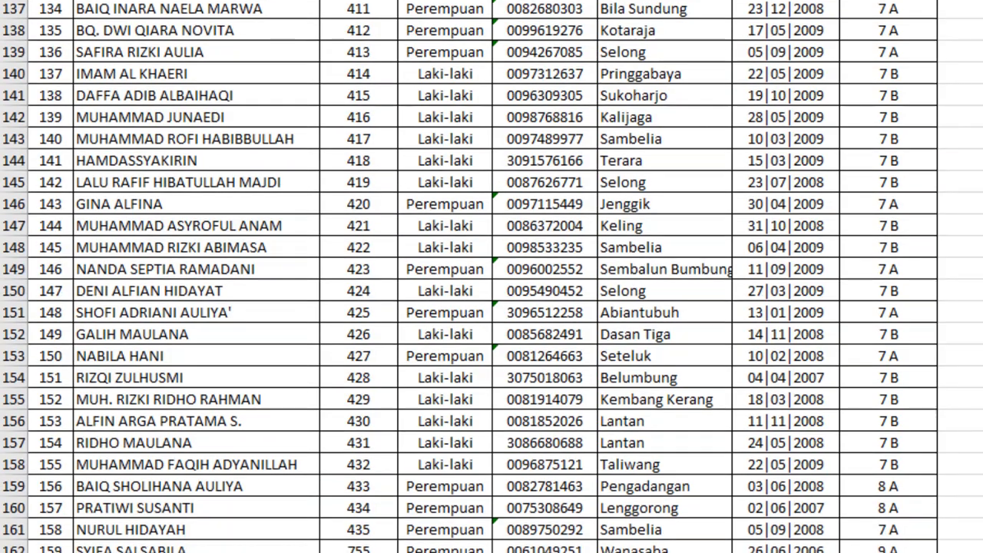
scroll(491, 276, up, 20)
scroll(492, 276, up, 13)
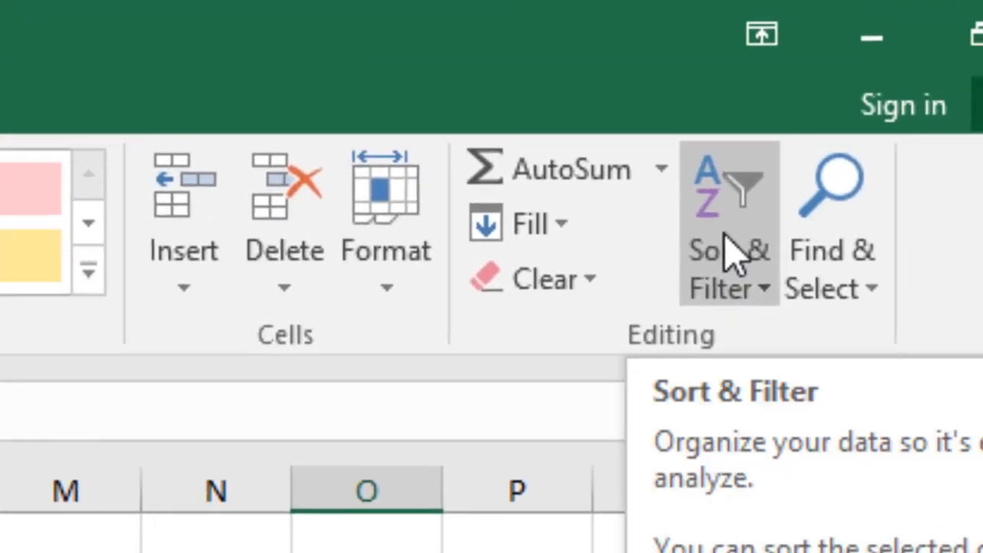
Toggle Filter off under Sort & Filter so the header filter arrows disappear.
click(724, 247)
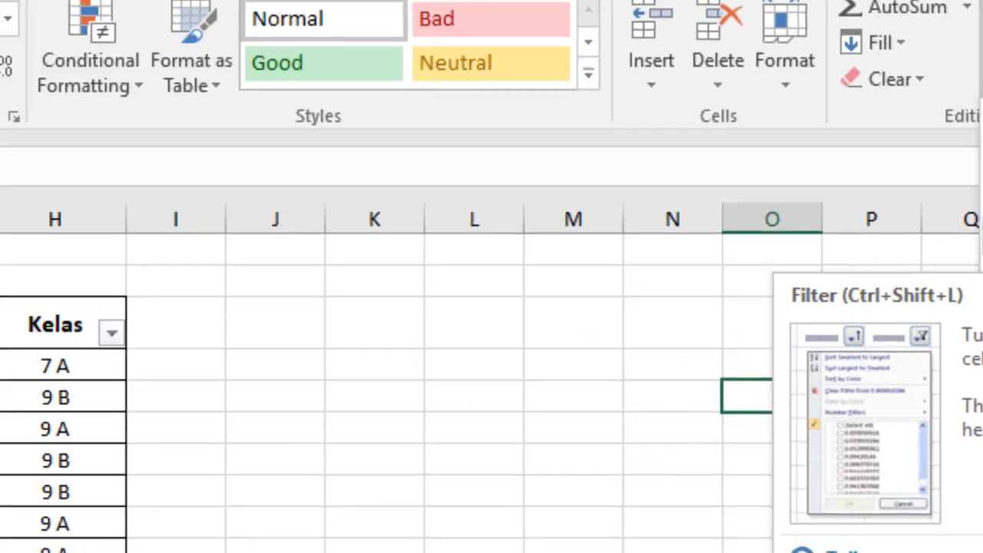
click(982, 230)
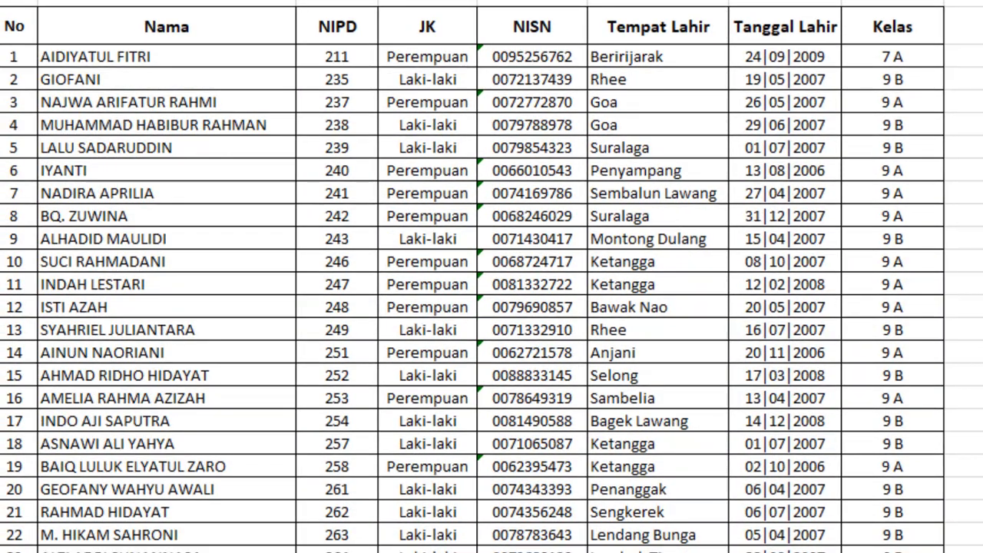